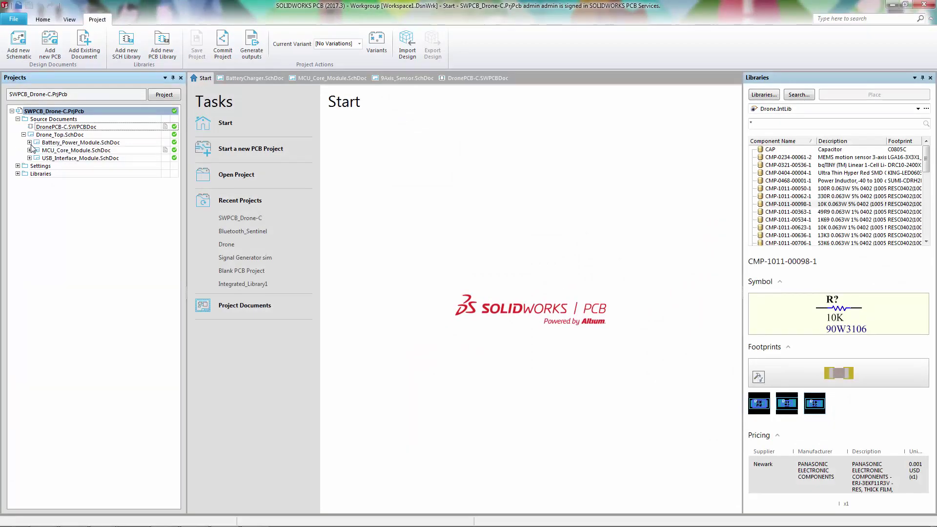
# Open the BatteryCharger, MCU_Core_Module and 9Axis_Sensor schematics and split the editor vertically
pyautogui.click(30, 142)
pyautogui.click(30, 173)
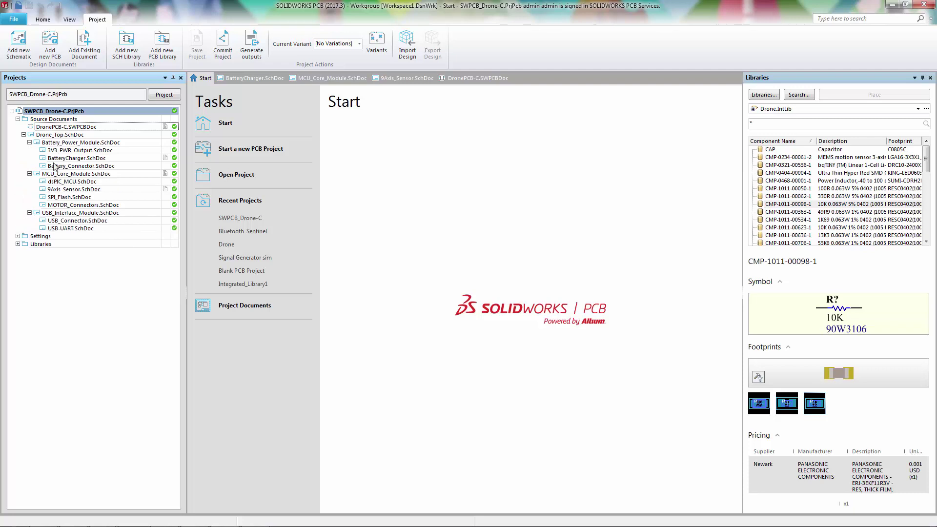
pyautogui.click(58, 159)
pyautogui.click(56, 174)
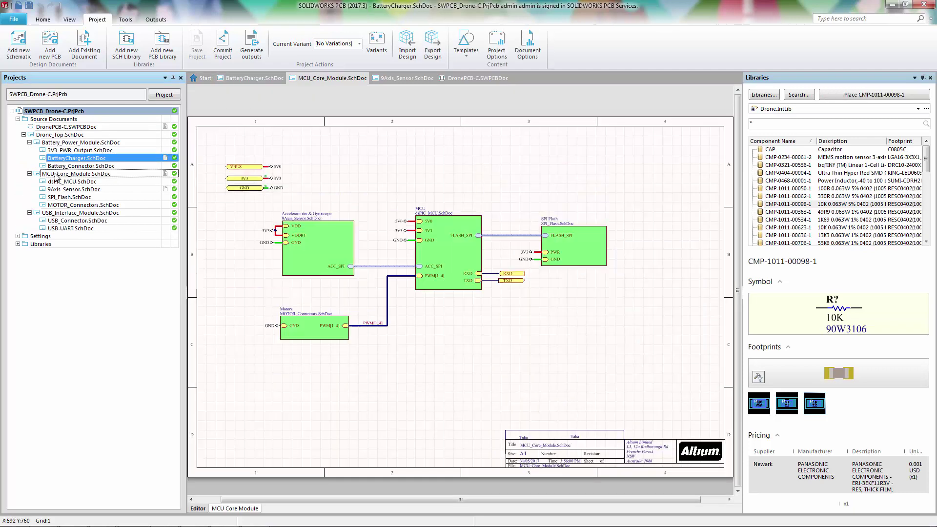
pyautogui.click(70, 189)
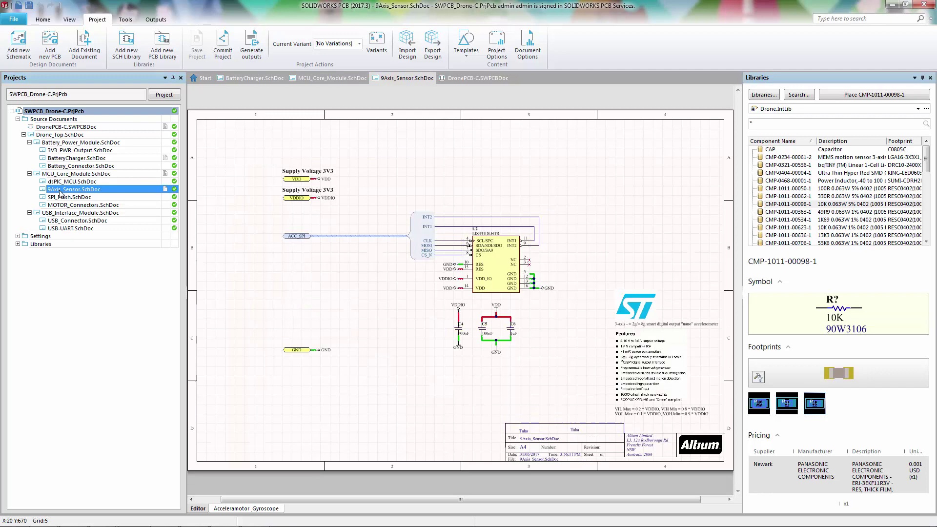
pyautogui.keyDown('ctrl'); pyautogui.scroll(3, 466, 252); pyautogui.keyUp('ctrl')
pyautogui.keyDown('ctrl'); pyautogui.scroll(2, 469, 257); pyautogui.keyUp('ctrl')
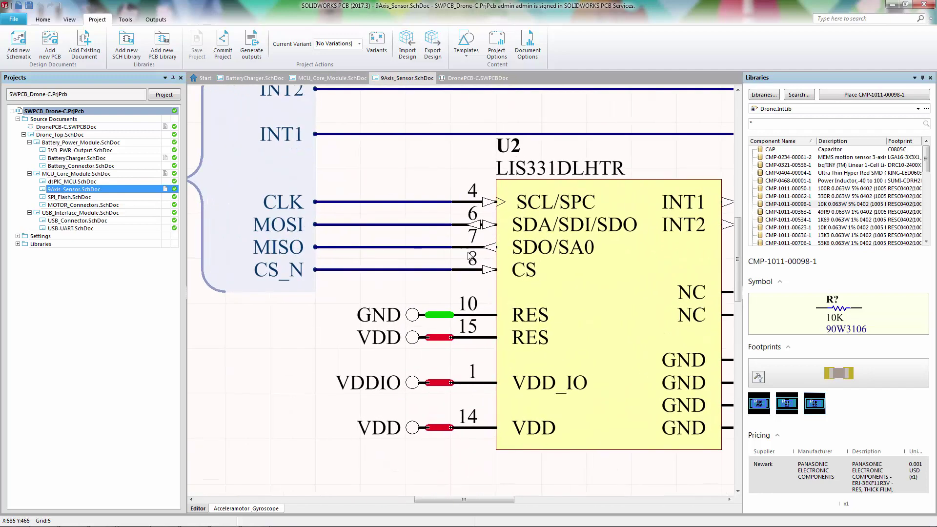
pyautogui.rightClick(546, 79)
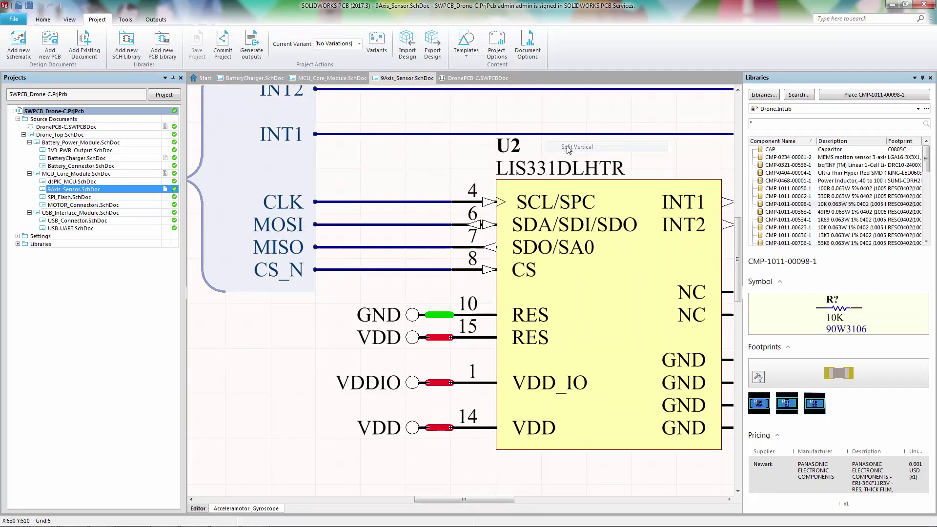
pyautogui.click(569, 149)
# Show DronePCB-C in the left pane and cross-probe from the 9Axis_Sensor schematic to it
pyautogui.click(406, 78)
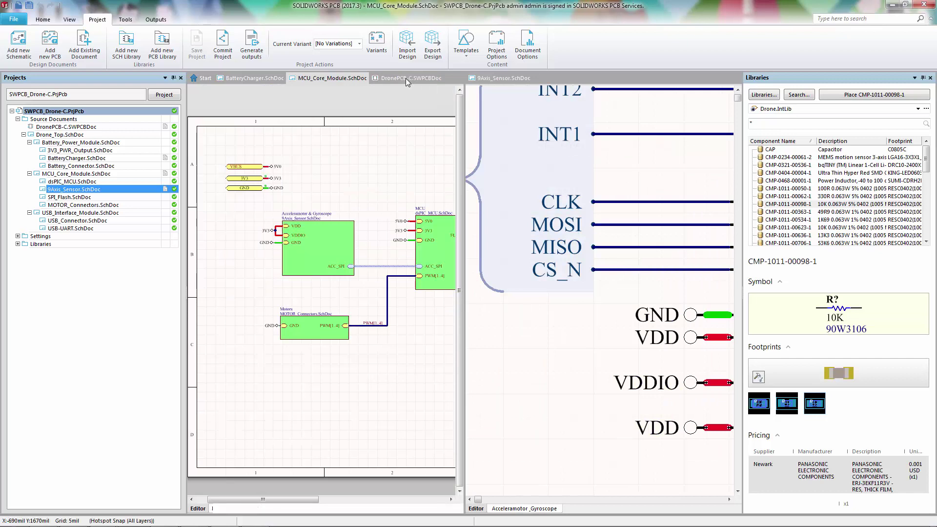
pyautogui.click(594, 324)
pyautogui.click(122, 24)
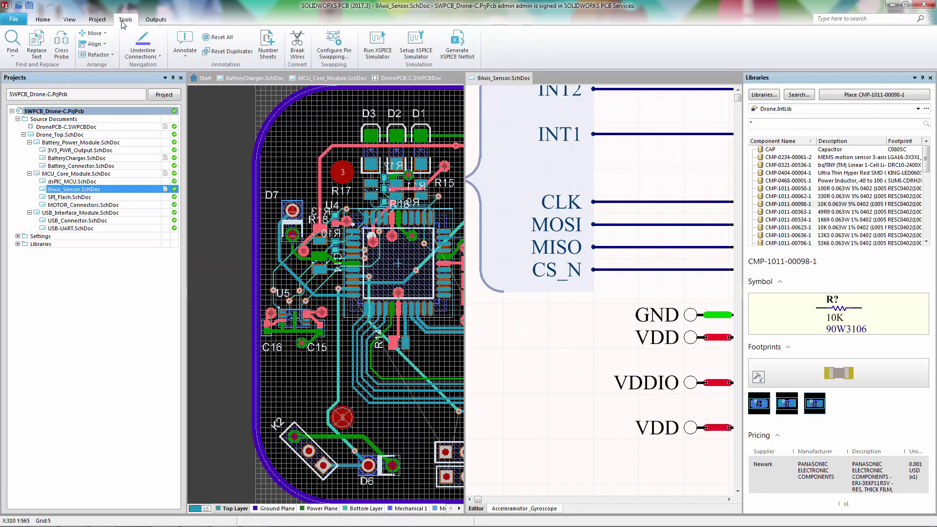
pyautogui.click(624, 252)
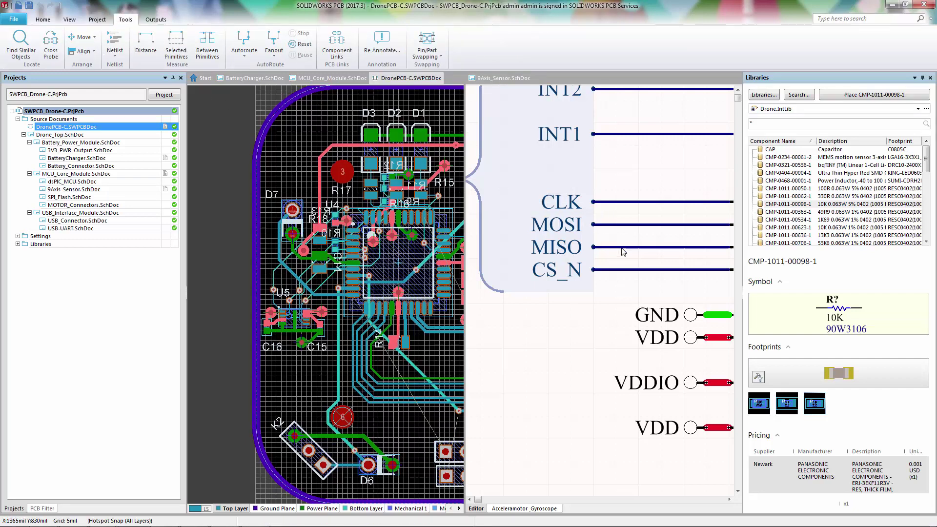
# Merge all panes so the DronePCB-C layout fills the editor
pyautogui.click(408, 78)
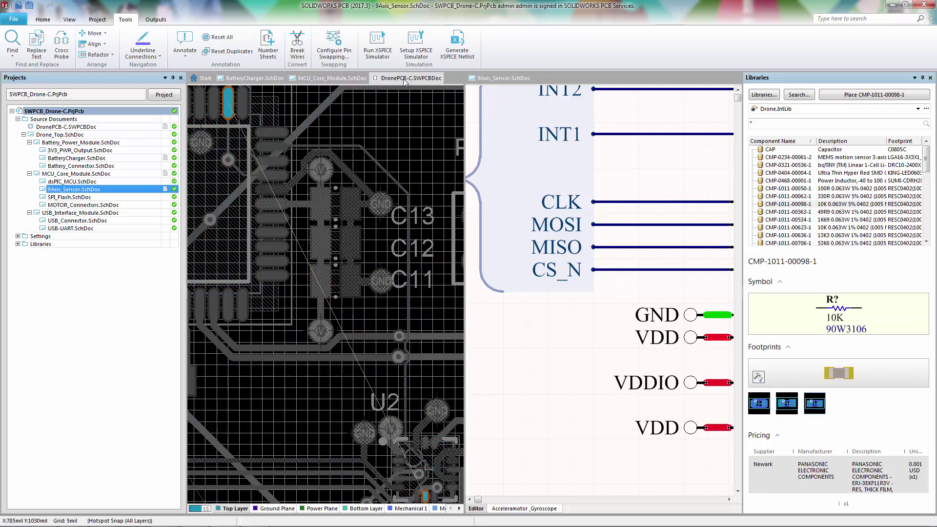
pyautogui.rightClick(405, 79)
pyautogui.click(440, 216)
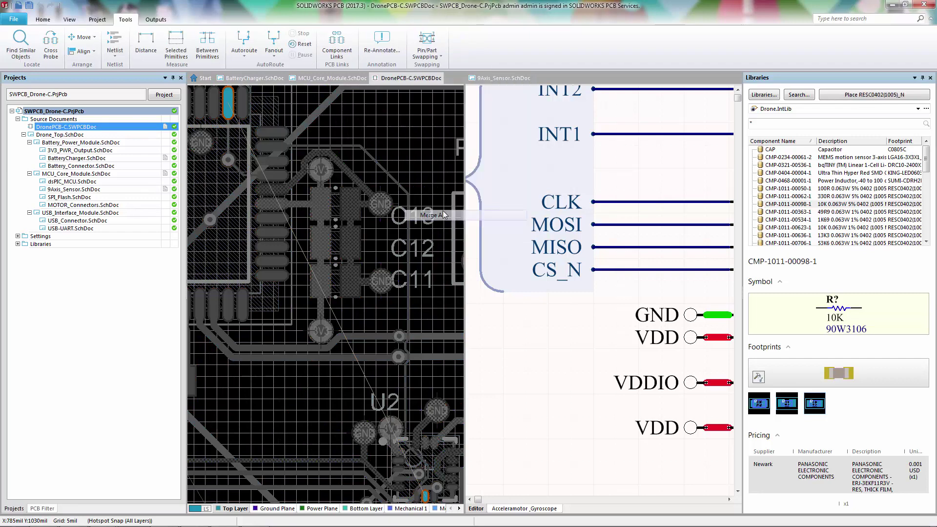
pyautogui.keyDown('ctrl'); pyautogui.scroll(-1, 423, 266); pyautogui.keyUp('ctrl')
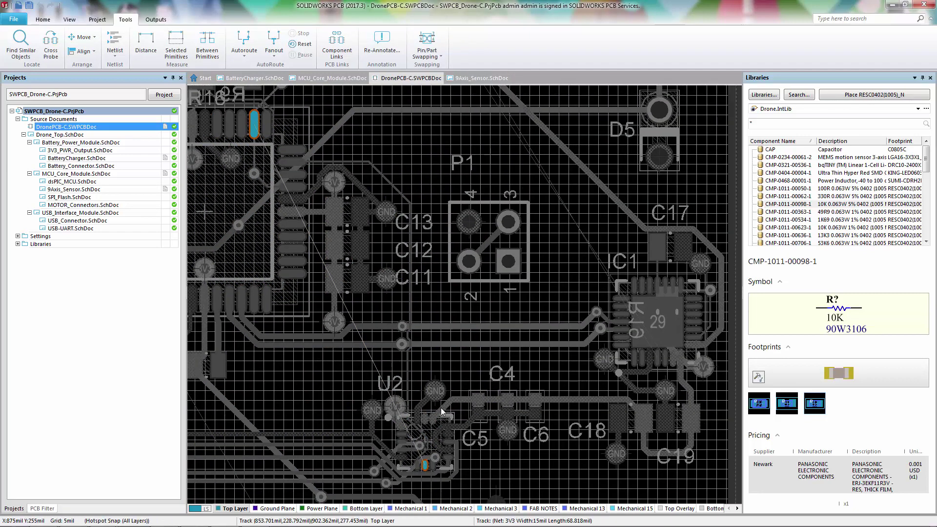
pyautogui.keyDown('ctrl'); pyautogui.scroll(-1, 441, 412); pyautogui.keyUp('ctrl')
pyautogui.keyDown('ctrl'); pyautogui.scroll(2, 439, 414); pyautogui.keyUp('ctrl')
pyautogui.keyDown('ctrl'); pyautogui.scroll(2, 435, 418); pyautogui.keyUp('ctrl')
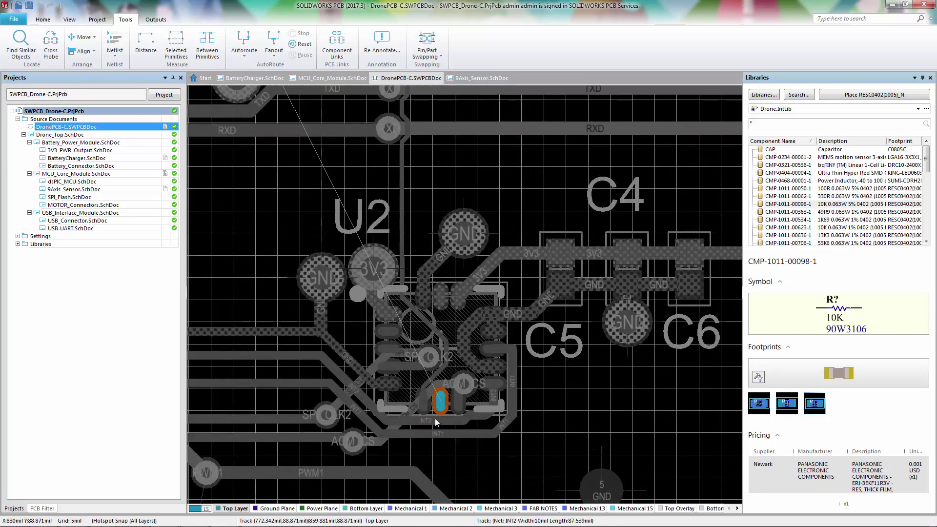
# Interactively route SPI_DIN2 from U2, dropping vias at the bottom- and top-layer changes
pyautogui.rightClick(445, 440)
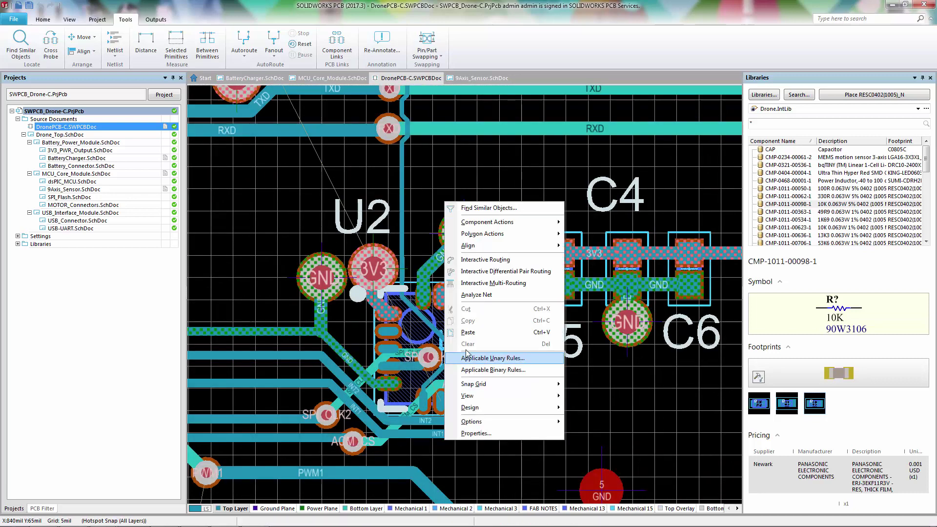
pyautogui.click(481, 268)
pyautogui.click(431, 419)
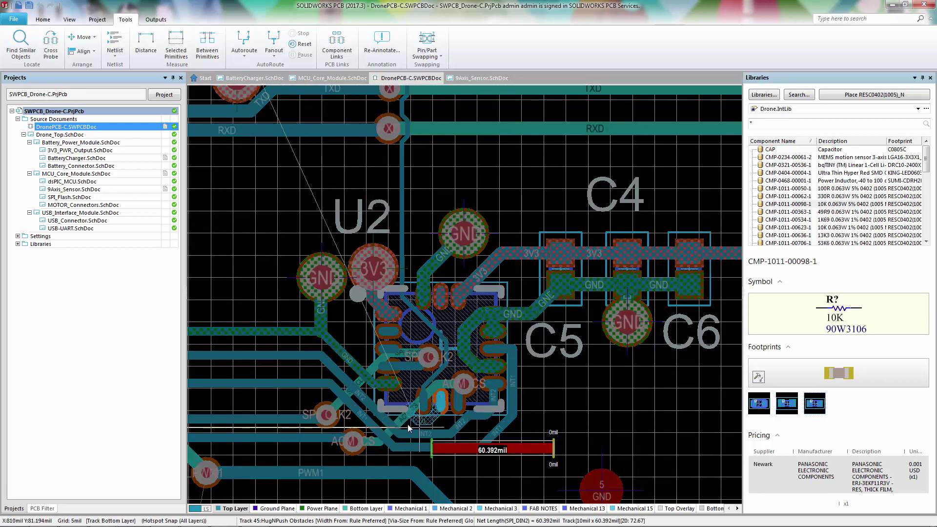
pyautogui.press('KP_Multiply')
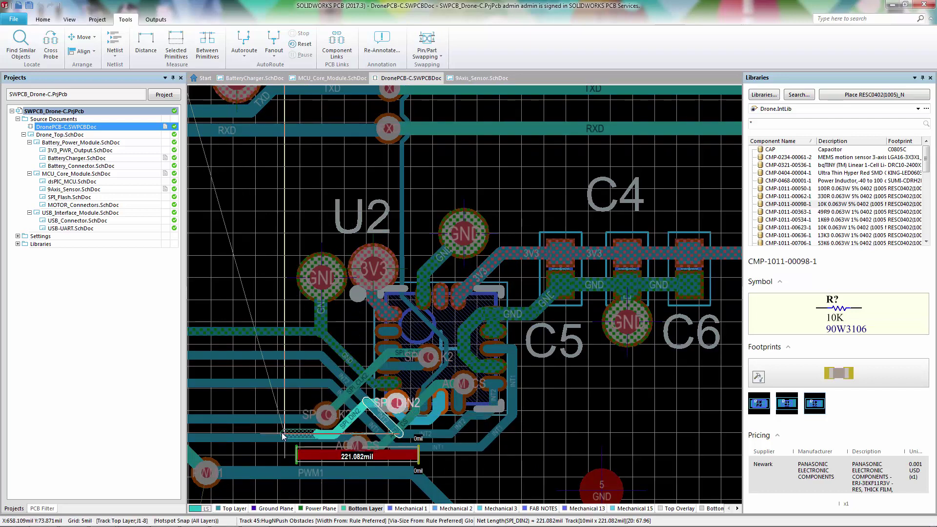
pyautogui.keyDown('ctrl'); pyautogui.scroll(-1, 283, 435); pyautogui.keyUp('ctrl')
pyautogui.keyDown('ctrl'); pyautogui.scroll(-1, 310, 344); pyautogui.keyUp('ctrl')
pyautogui.keyDown('ctrl'); pyautogui.scroll(-1, 345, 231); pyautogui.keyUp('ctrl')
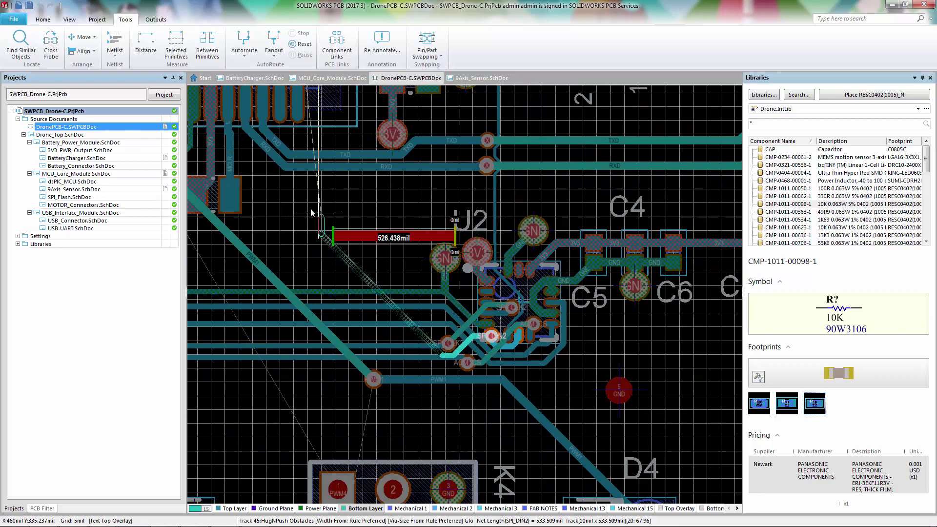
pyautogui.keyDown('ctrl'); pyautogui.scroll(-1, 278, 189); pyautogui.keyUp('ctrl')
pyautogui.scroll(1, 271, 183)
pyautogui.scroll(2, 261, 190)
pyautogui.scroll(2, 249, 205)
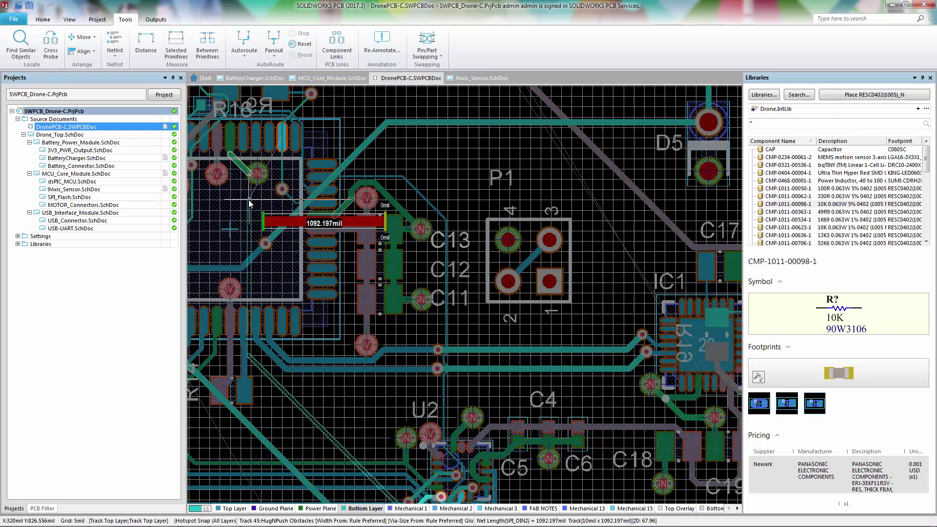
pyautogui.press('KP_Multiply')
pyautogui.write('Check Component Placement and Mounting Holes')
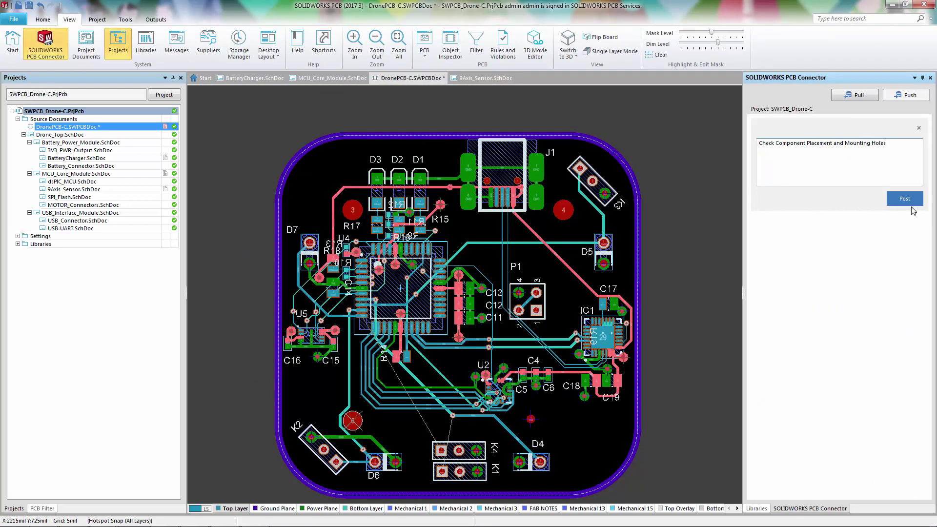
# Post the 'Check Component Placement and Mounting Holes' comment in SOLIDWORKS PCB Connector
pyautogui.click(907, 201)
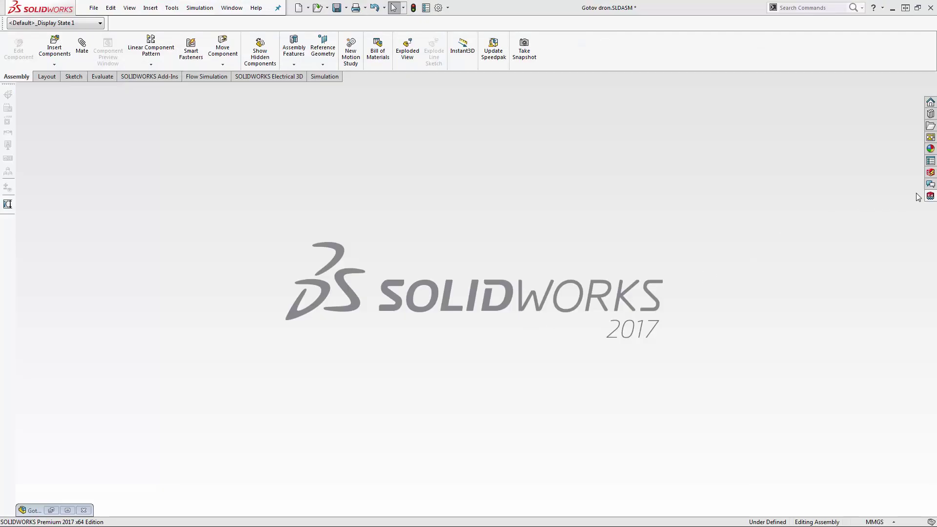
# Load the drone board project into the assembly from the PCB add-in pane
pyautogui.click(930, 197)
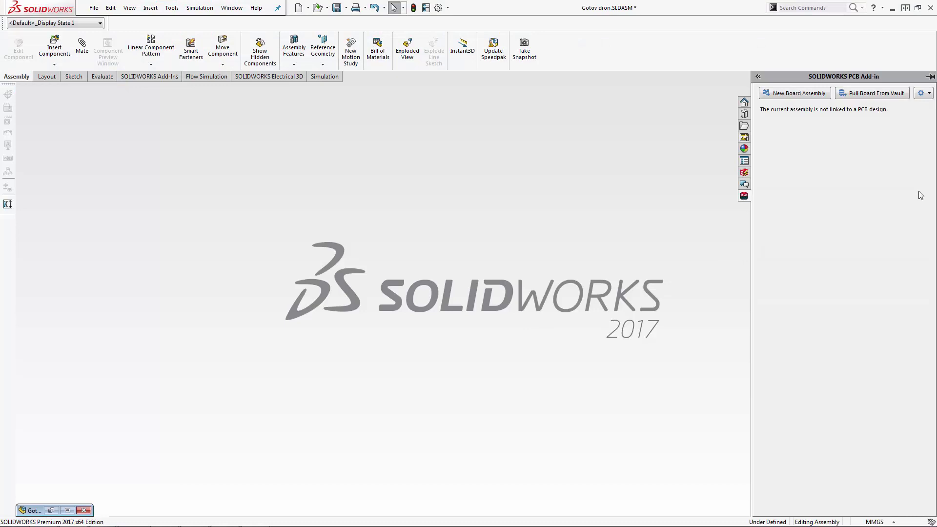
pyautogui.click(852, 94)
pyautogui.doubleClick(513, 230)
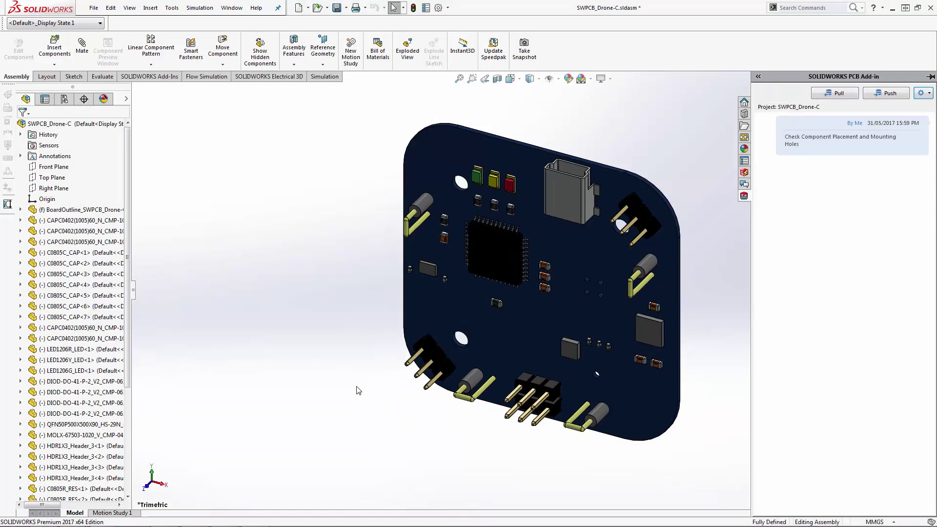
# Drag HDR1X3_Header_3 to the board's top-left corner and rotate it about 26 degrees
pyautogui.press('space')
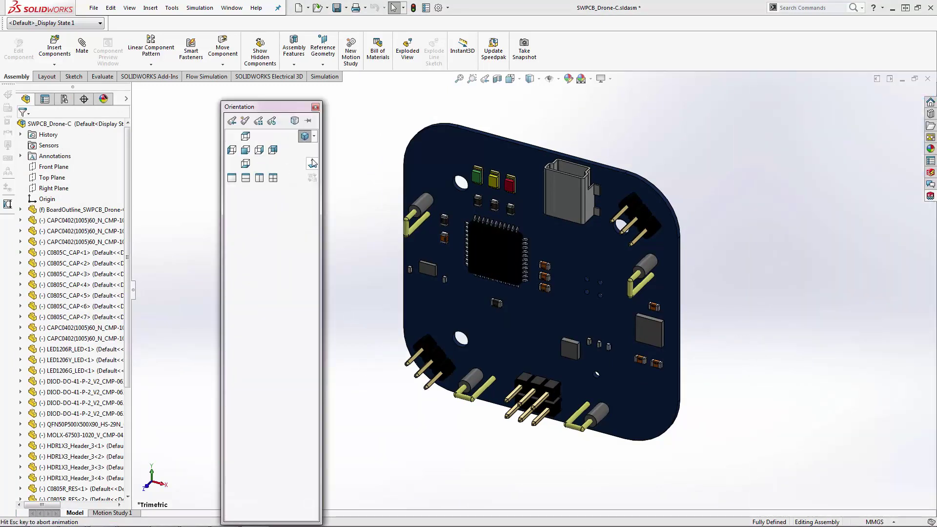
pyautogui.scroll(-3, 557, 338)
pyautogui.scroll(3, 563, 395)
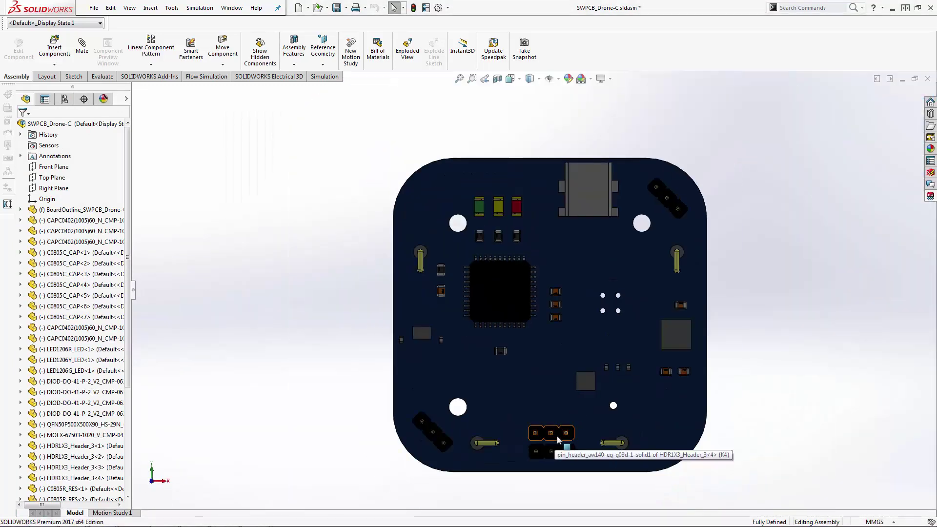
pyautogui.moveTo(557, 440); pyautogui.dragTo(443, 202)
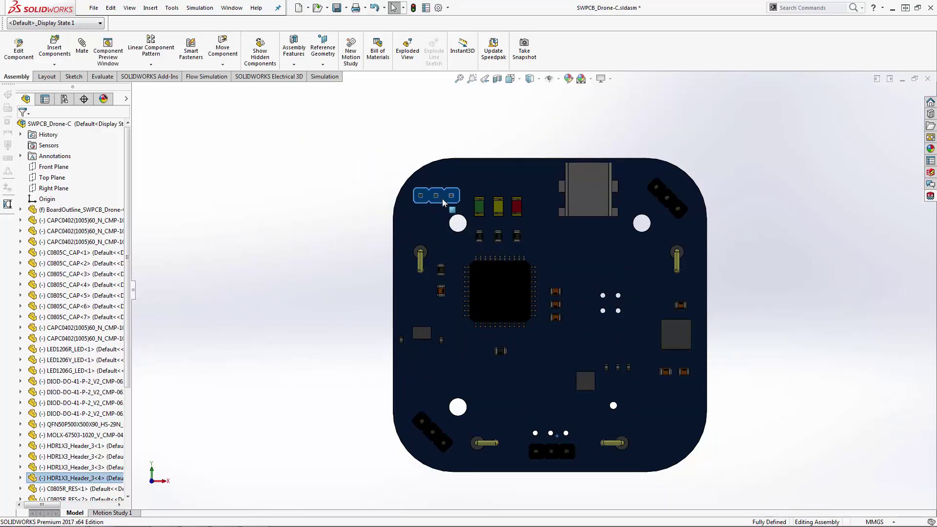
pyautogui.rightClick(443, 202)
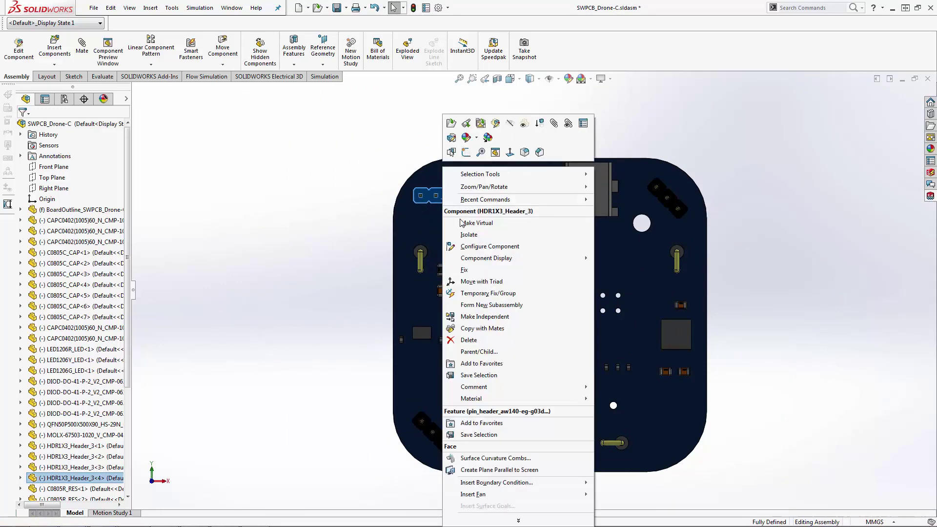
pyautogui.click(480, 283)
pyautogui.moveTo(476, 171); pyautogui.dragTo(456, 147)
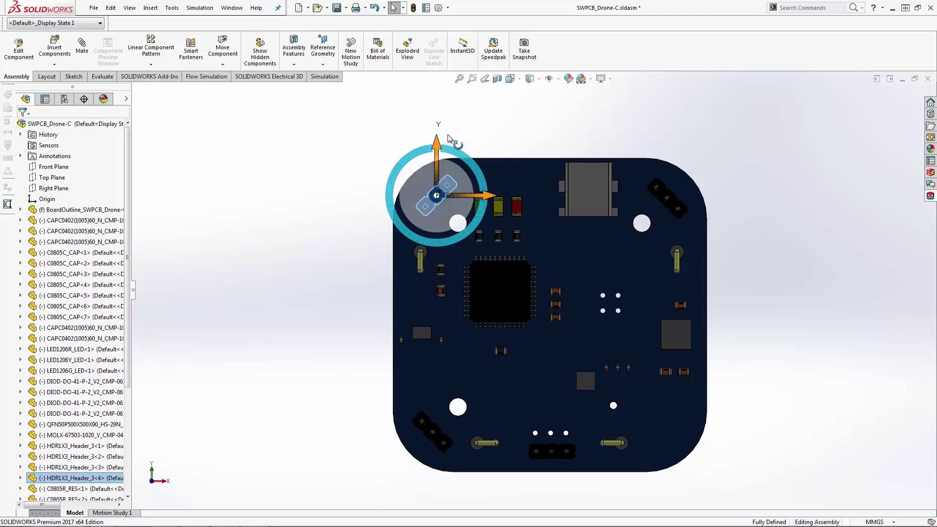
pyautogui.scroll(-5, 592, 308)
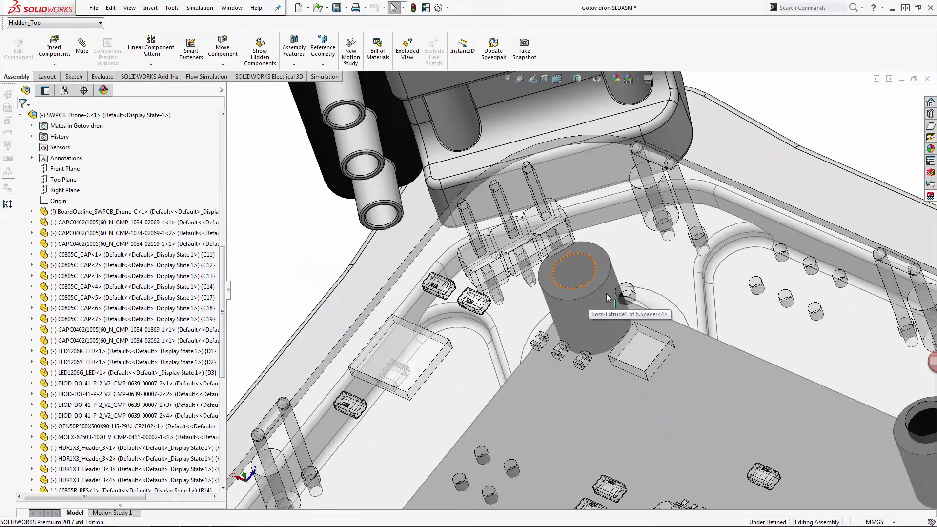
pyautogui.scroll(-5, 606, 293)
# Edit the BoardOutline sketch to make the mounting hole arc coradial with the spacer edge
pyautogui.click(650, 276)
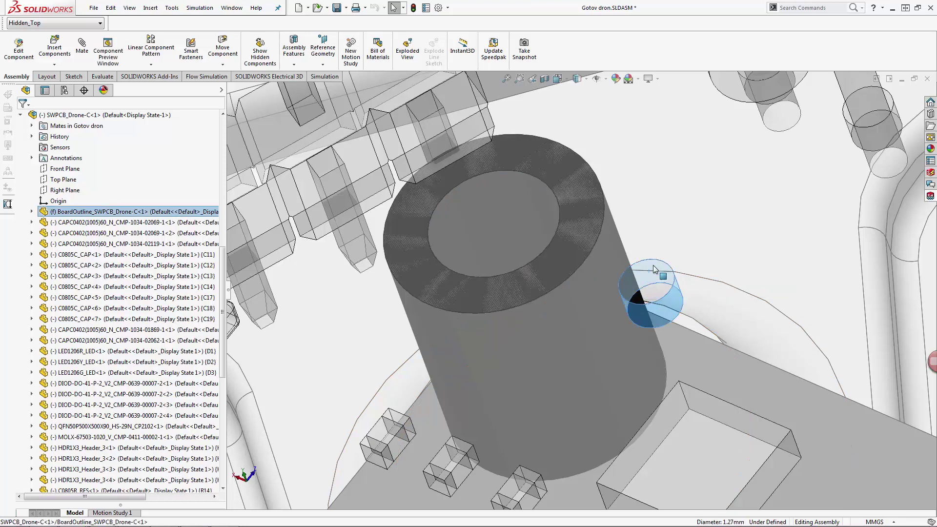
pyautogui.click(690, 231)
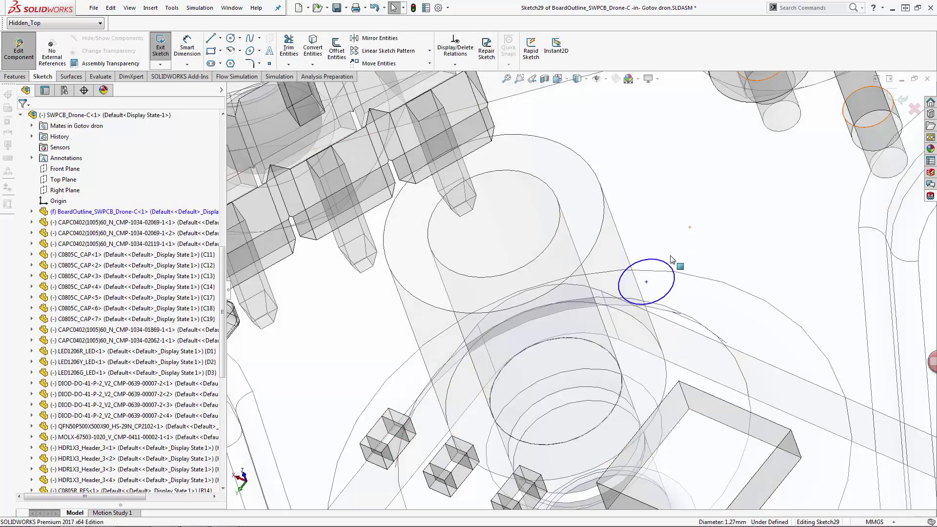
pyautogui.click(665, 269)
pyautogui.keyDown('ctrl'); pyautogui.click(548, 255); pyautogui.keyUp('ctrl')
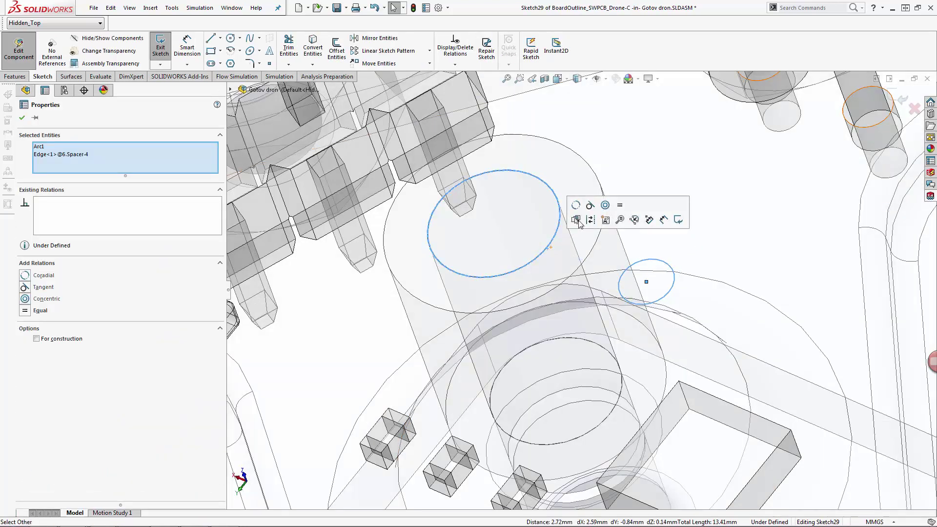
pyautogui.click(577, 213)
pyautogui.click(905, 99)
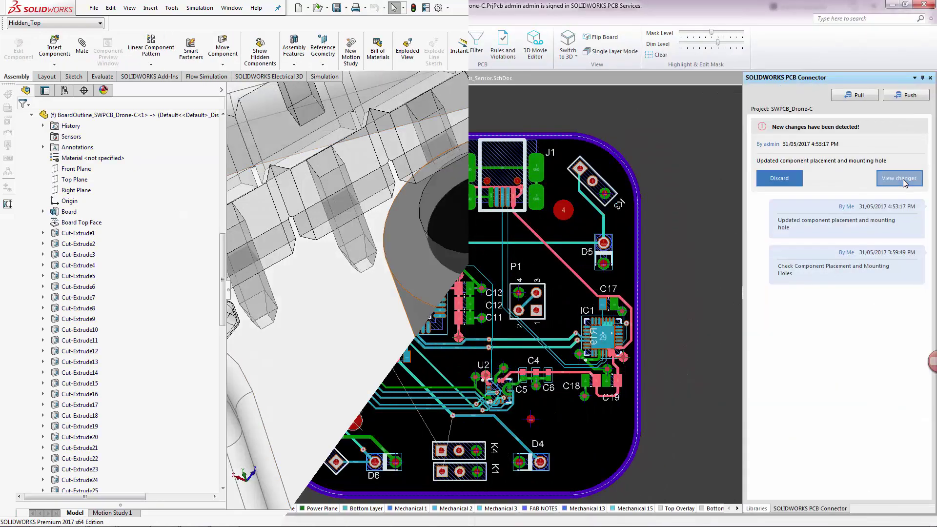
# List the four changes from the 3D model, mark them all accepted, and apply them
pyautogui.click(902, 180)
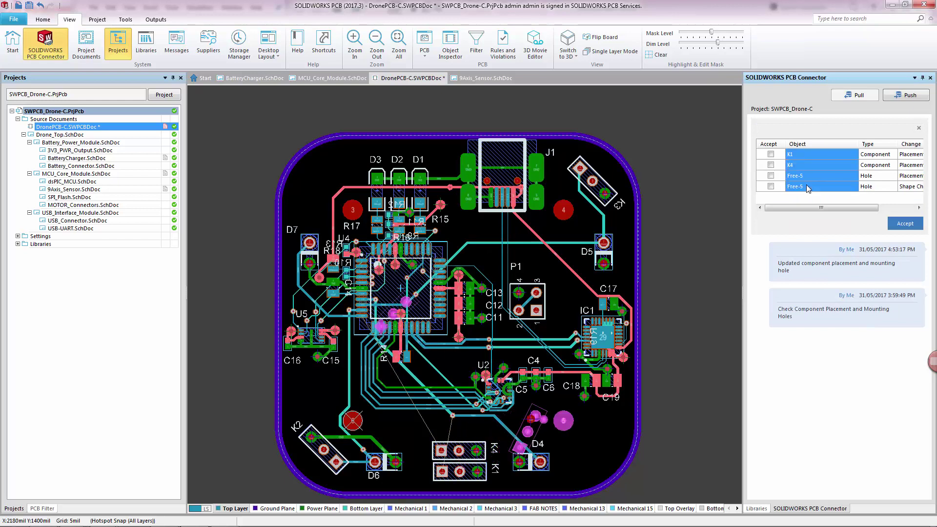
pyautogui.rightClick(778, 148)
pyautogui.click(781, 154)
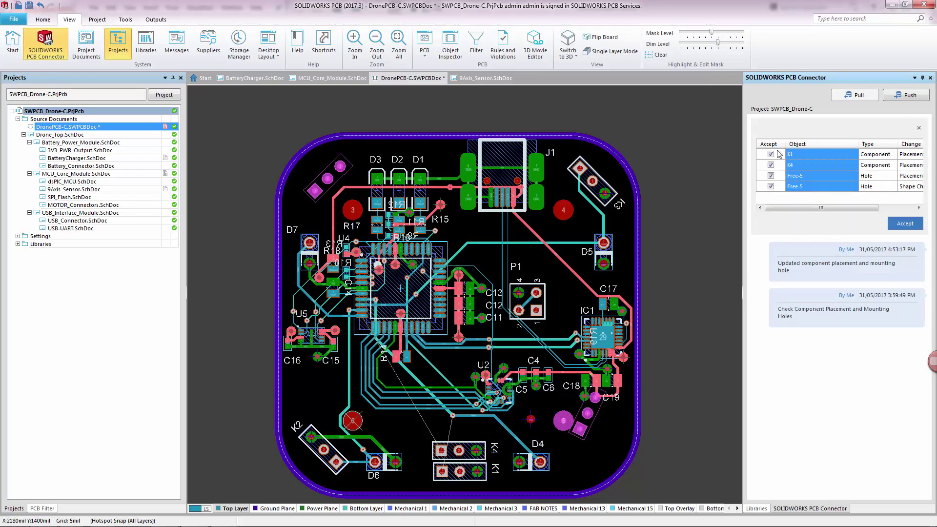
pyautogui.click(905, 225)
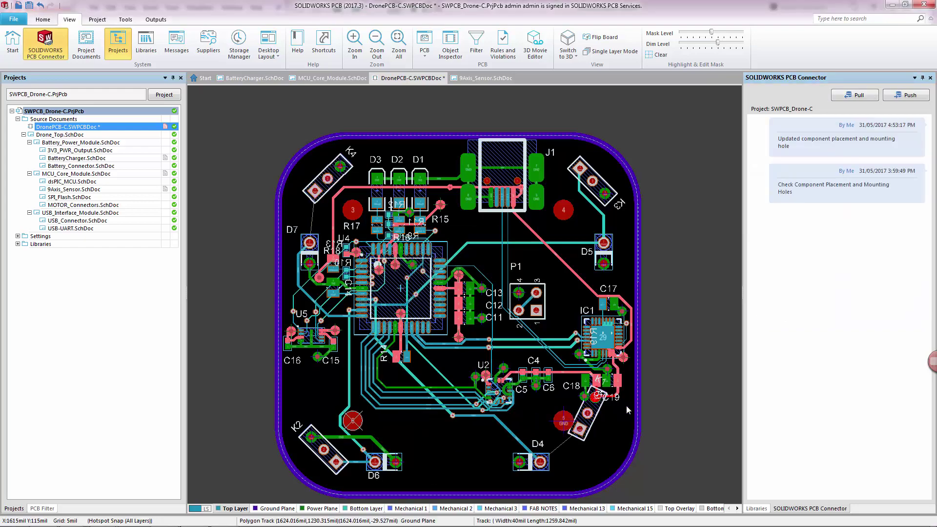
pyautogui.keyDown('ctrl'); pyautogui.scroll(1, 626, 405); pyautogui.keyUp('ctrl')
pyautogui.keyDown('ctrl'); pyautogui.scroll(1, 619, 411); pyautogui.keyUp('ctrl')
pyautogui.keyDown('ctrl'); pyautogui.scroll(2, 621, 410); pyautogui.keyUp('ctrl')
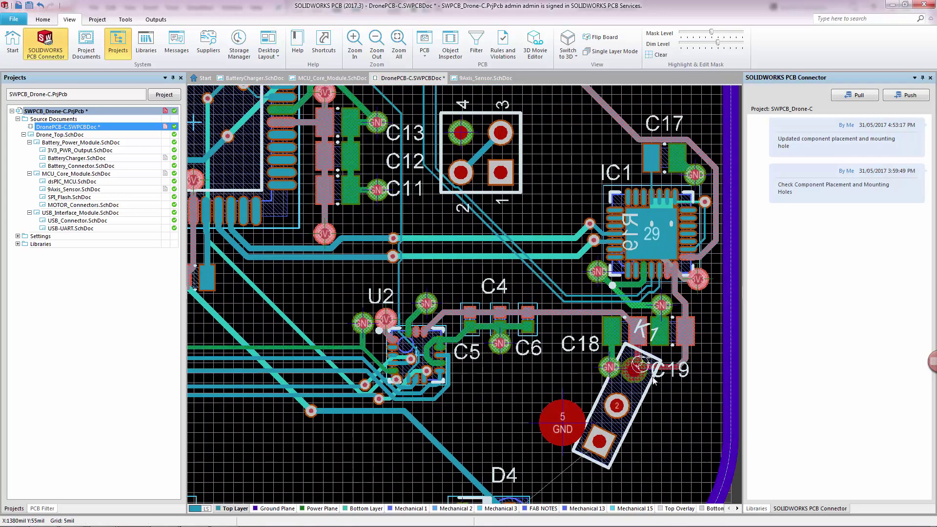
pyautogui.keyDown('ctrl'); pyautogui.scroll(2, 621, 397); pyautogui.keyUp('ctrl')
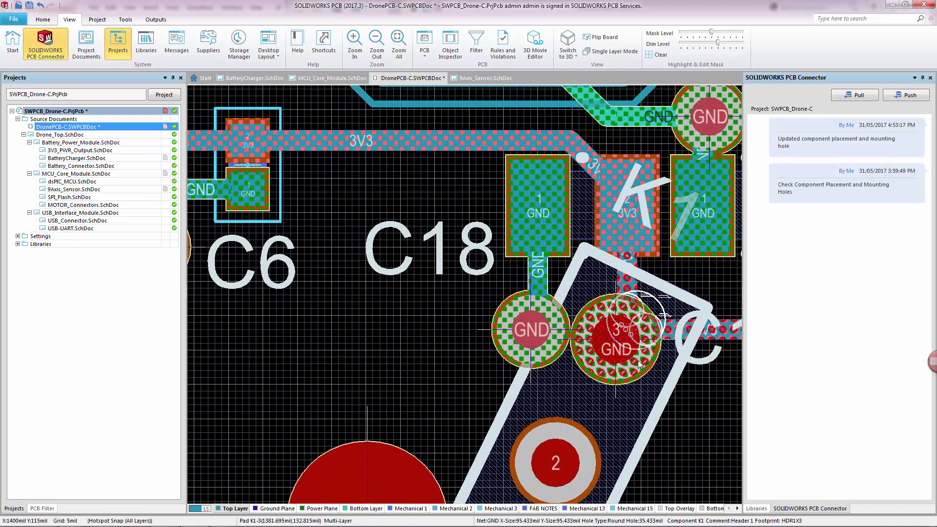
# Check K1's violations, then move K1 lower-right clear of C19 and return to 2D
pyautogui.rightClick(637, 372)
pyautogui.moveTo(668, 328)
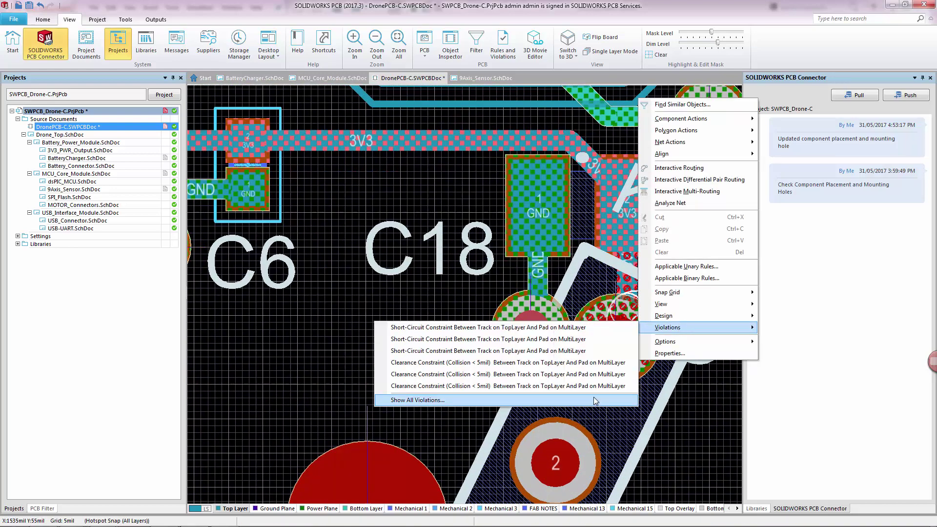
pyautogui.click(600, 421)
pyautogui.moveTo(601, 415); pyautogui.dragTo(471, 305)
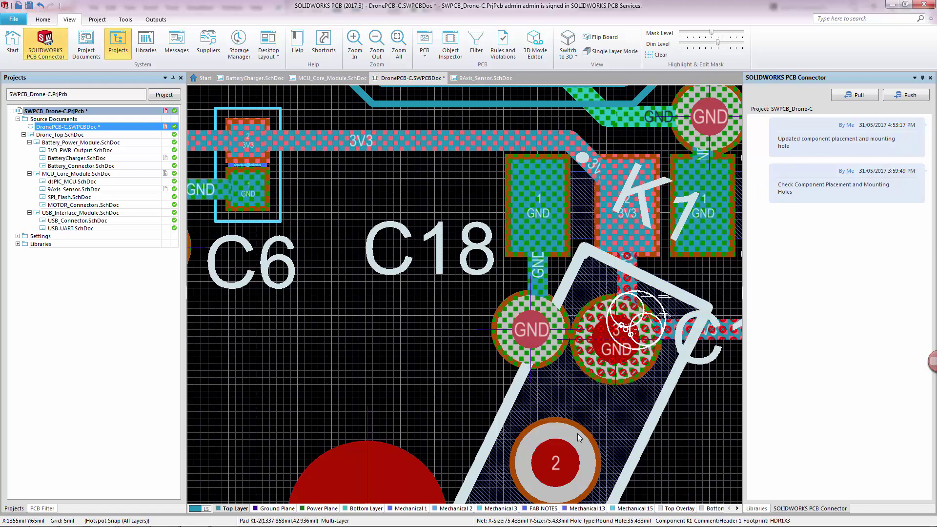
pyautogui.press('3')
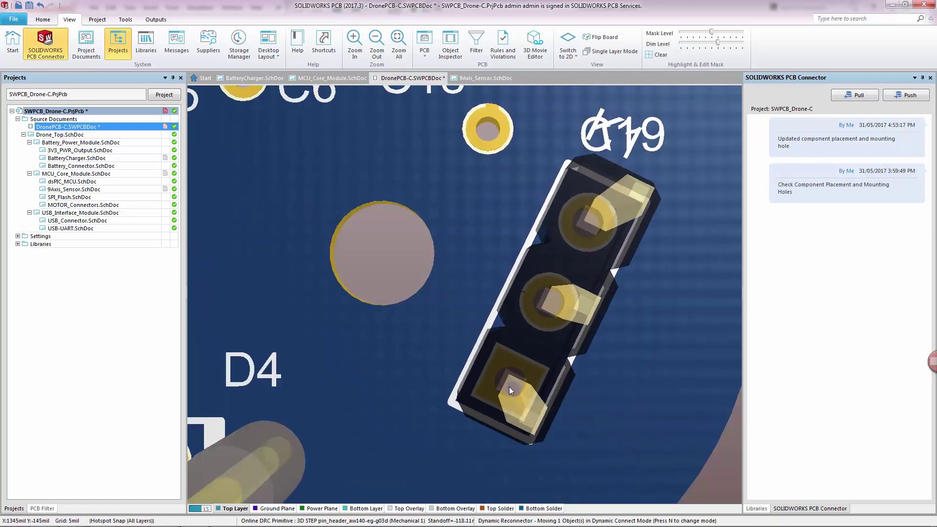
pyautogui.moveTo(471, 306)
pyautogui.mouseDown()
pyautogui.moveTo(539, 362)
pyautogui.moveTo(535, 387)
pyautogui.moveTo(516, 357)
pyautogui.mouseUp()
pyautogui.keyDown('ctrl'); pyautogui.scroll(-3, 539, 361); pyautogui.keyUp('ctrl')
pyautogui.keyDown('ctrl'); pyautogui.scroll(-2, 540, 360); pyautogui.keyUp('ctrl')
pyautogui.press('2')
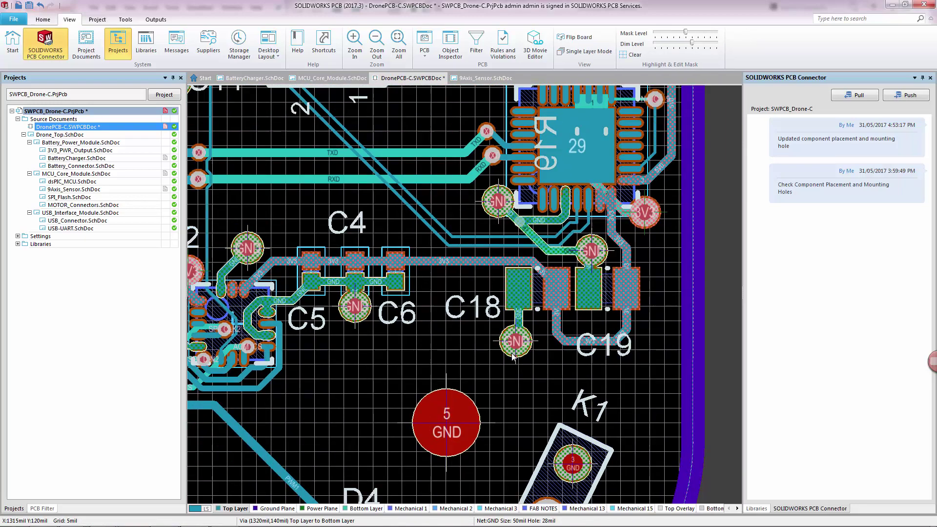
pyautogui.keyDown('ctrl'); pyautogui.scroll(-1, 535, 354); pyautogui.keyUp('ctrl')
pyautogui.keyDown('ctrl'); pyautogui.scroll(-1, 535, 354); pyautogui.keyUp('ctrl')
pyautogui.keyDown('ctrl'); pyautogui.scroll(-1, 535, 354); pyautogui.keyUp('ctrl')
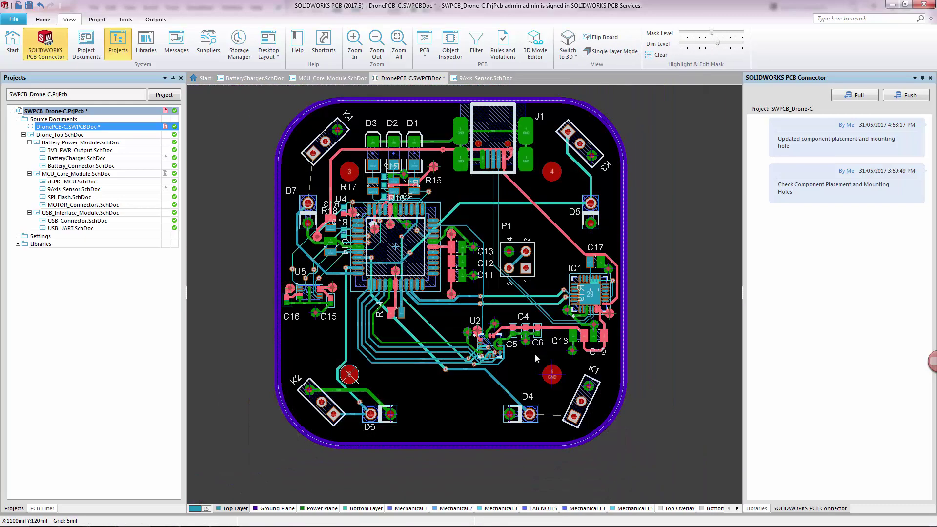
# Review Digi-Key's LIS331DLHTR offer in Supplier Search and open the LIS331DLH(TR).pdf datasheet
pyautogui.doubleClick(74, 189)
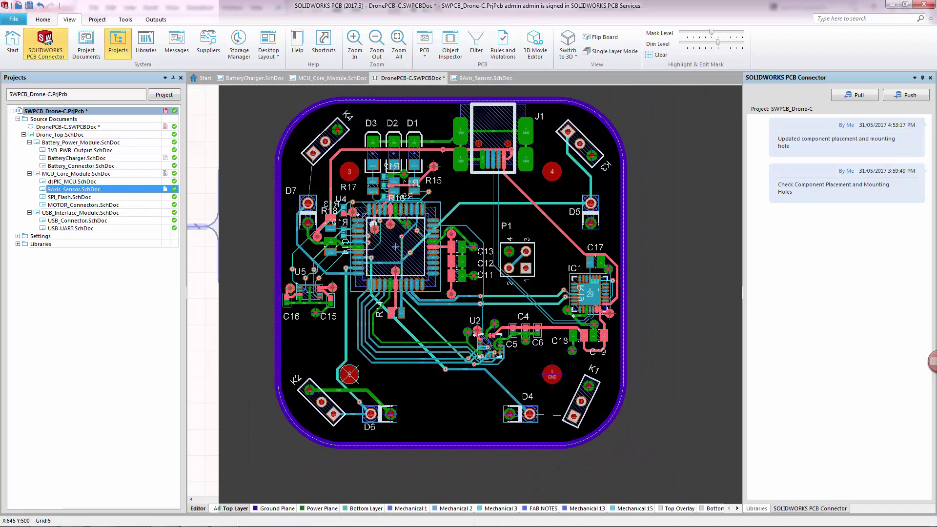
pyautogui.click(208, 44)
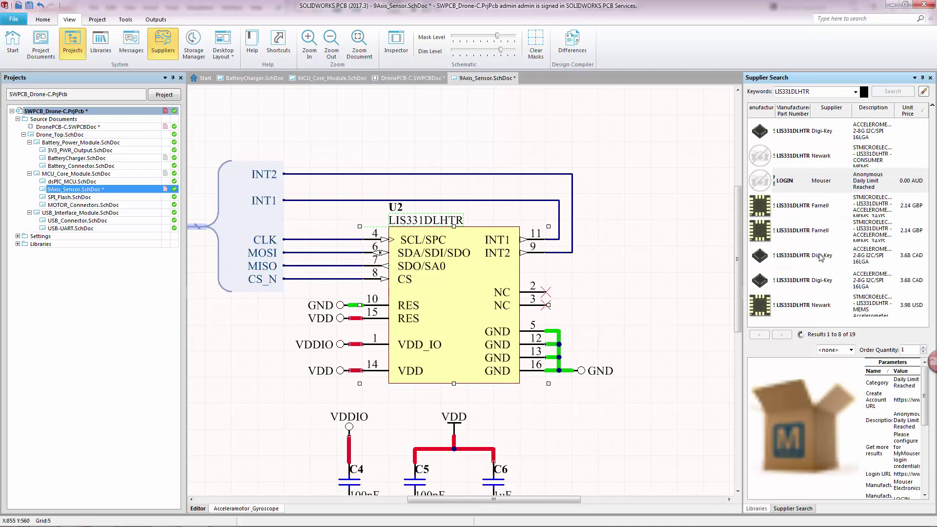
pyautogui.click(821, 258)
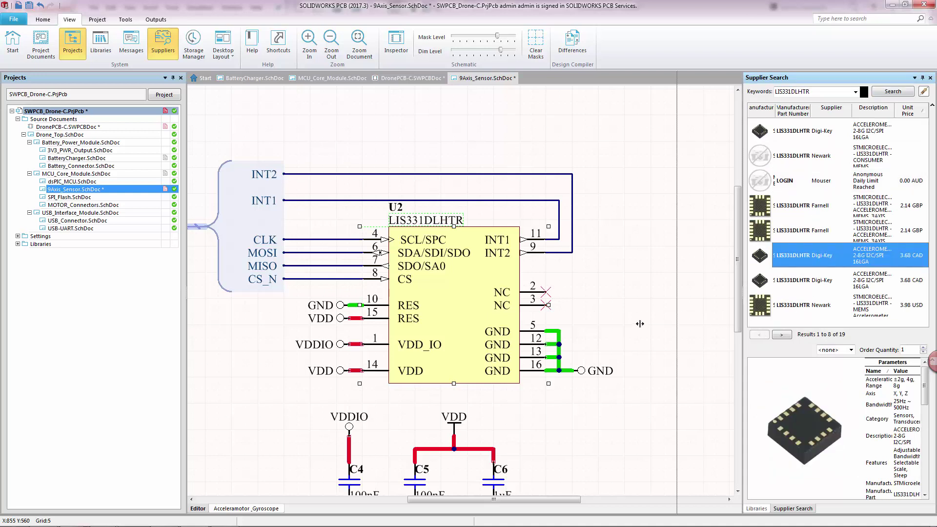
pyautogui.moveTo(639, 322); pyautogui.dragTo(615, 323)
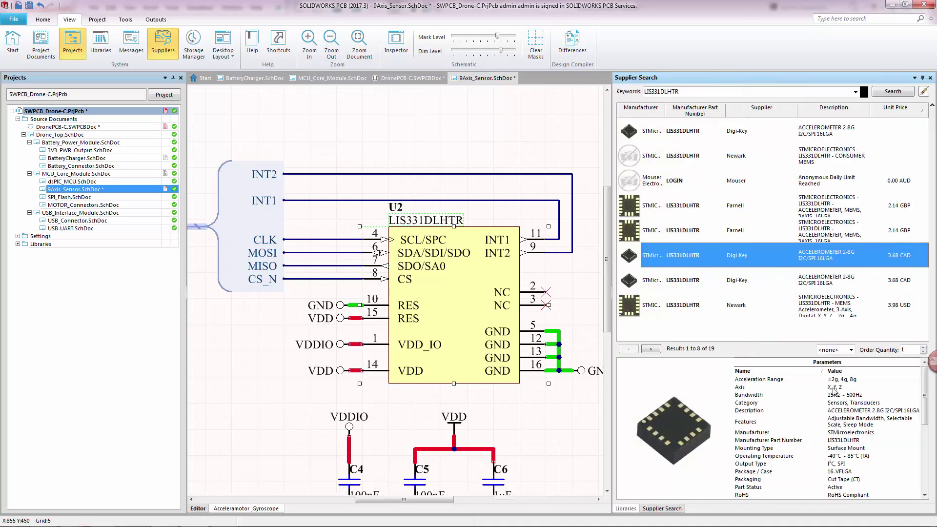
pyautogui.moveTo(924, 392); pyautogui.dragTo(927, 457)
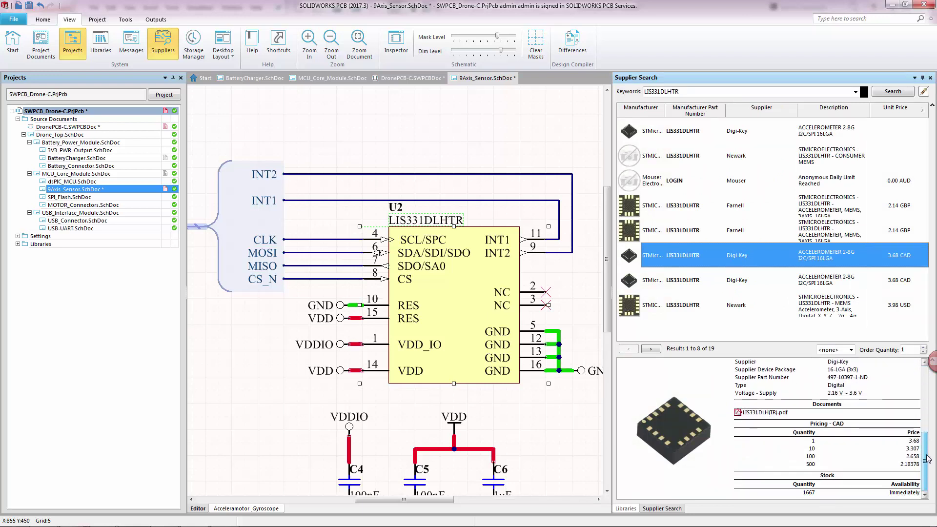
pyautogui.click(765, 413)
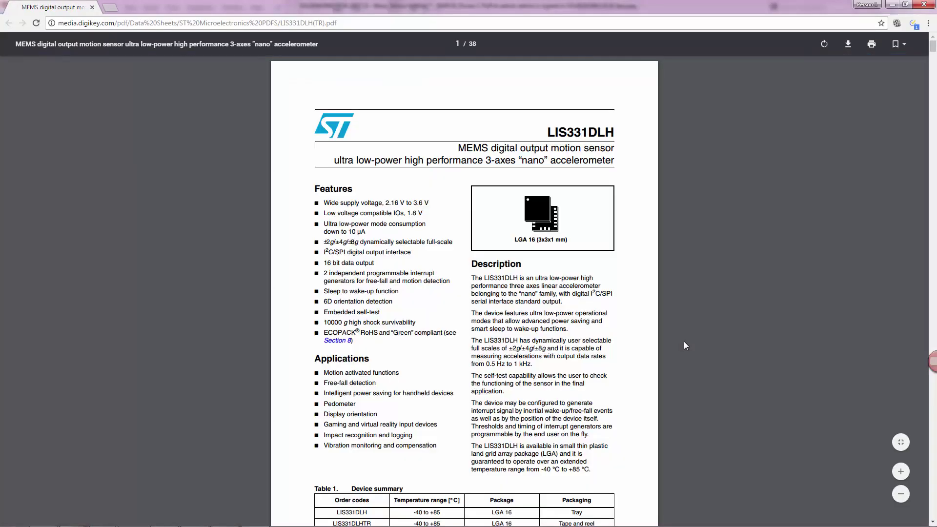
pyautogui.scroll(-1, 421, 254)
pyautogui.scroll(-5, 421, 254)
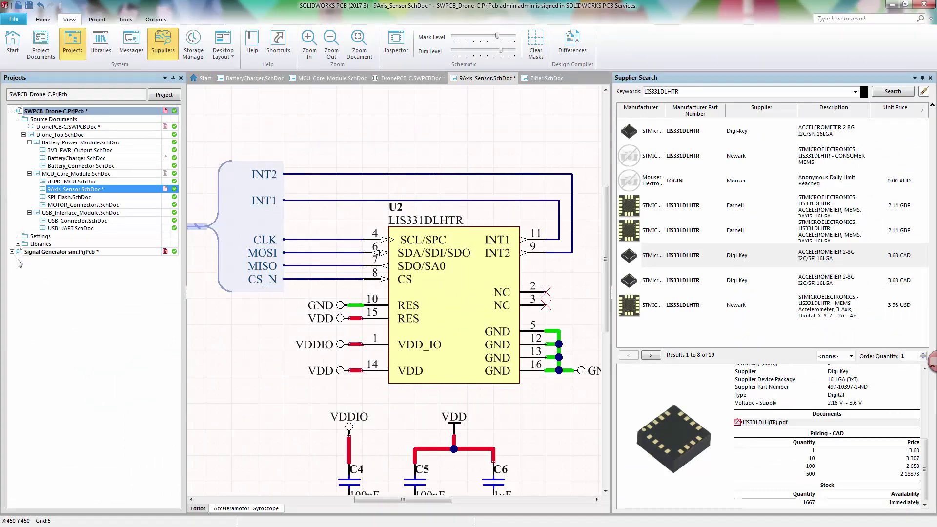
# Open Filter.SchDoc, confirm Transient and AC Small Signal analyses, and run the XSPICE simulation
pyautogui.click(18, 253)
pyautogui.click(53, 267)
pyautogui.keyDown('ctrl'); pyautogui.scroll(2, 340, 298); pyautogui.keyUp('ctrl')
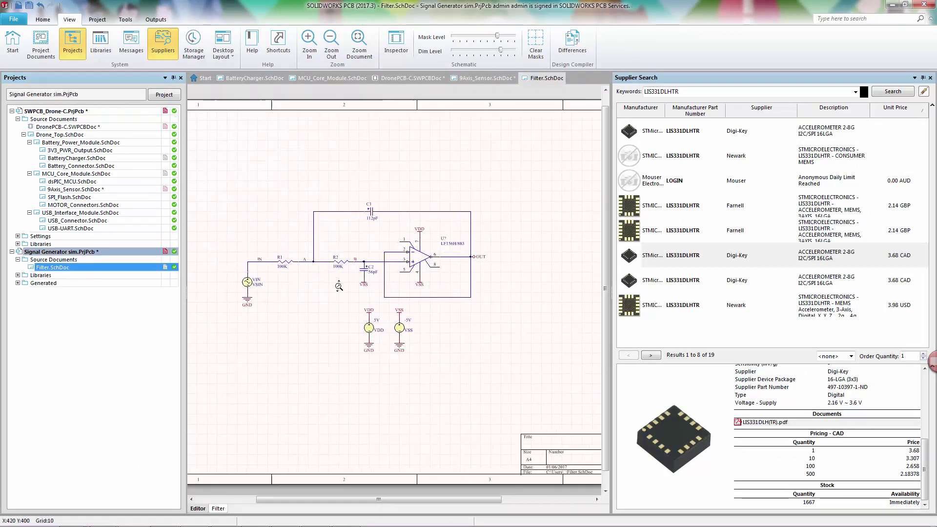
pyautogui.keyDown('ctrl'); pyautogui.scroll(1, 340, 295); pyautogui.keyUp('ctrl')
pyautogui.keyDown('ctrl'); pyautogui.scroll(1, 340, 291); pyautogui.keyUp('ctrl')
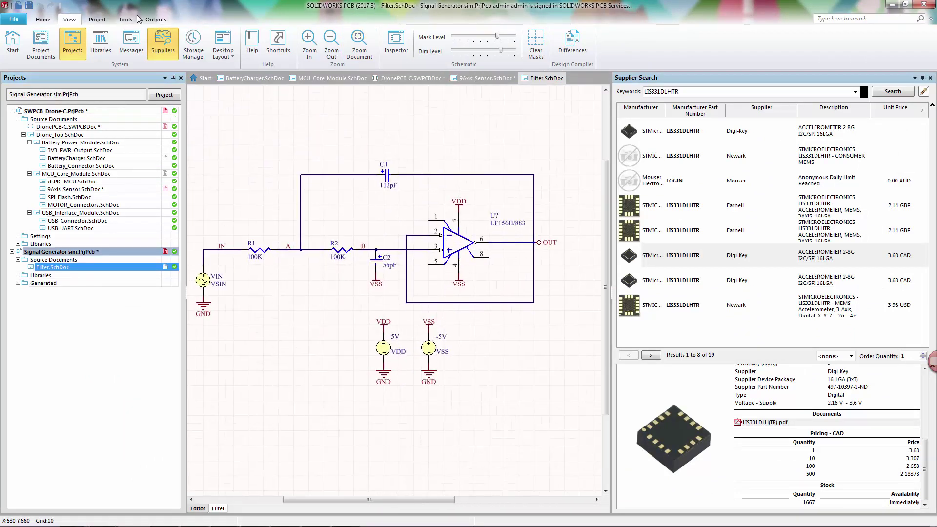
pyautogui.scroll(-2, 344, 38)
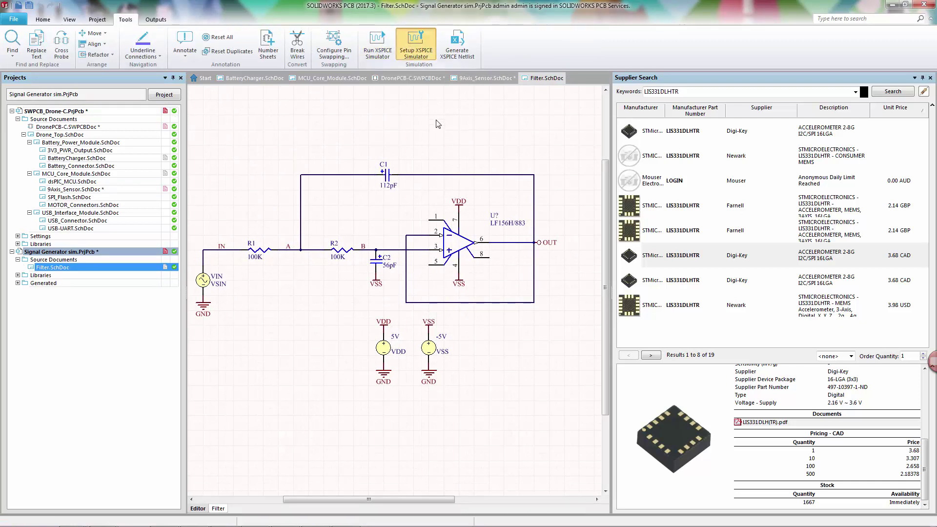
pyautogui.click(330, 165)
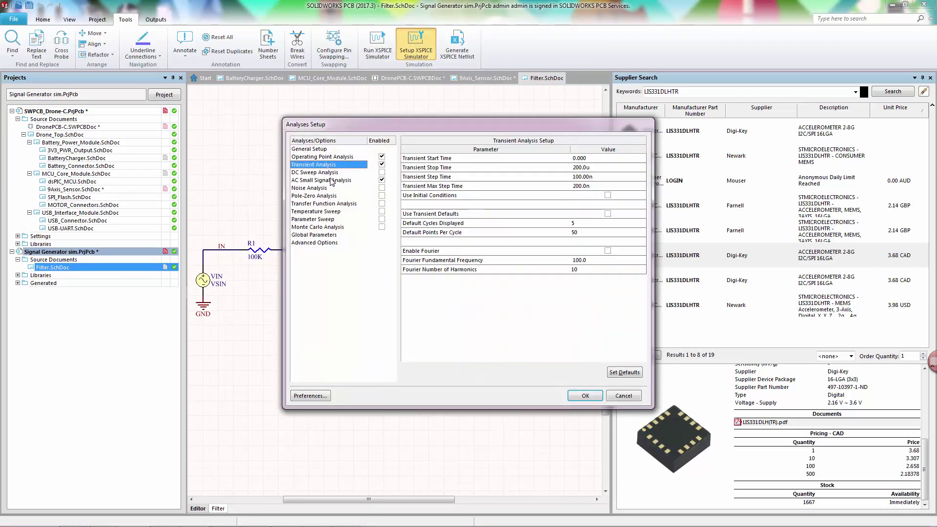
pyautogui.click(331, 181)
pyautogui.click(583, 397)
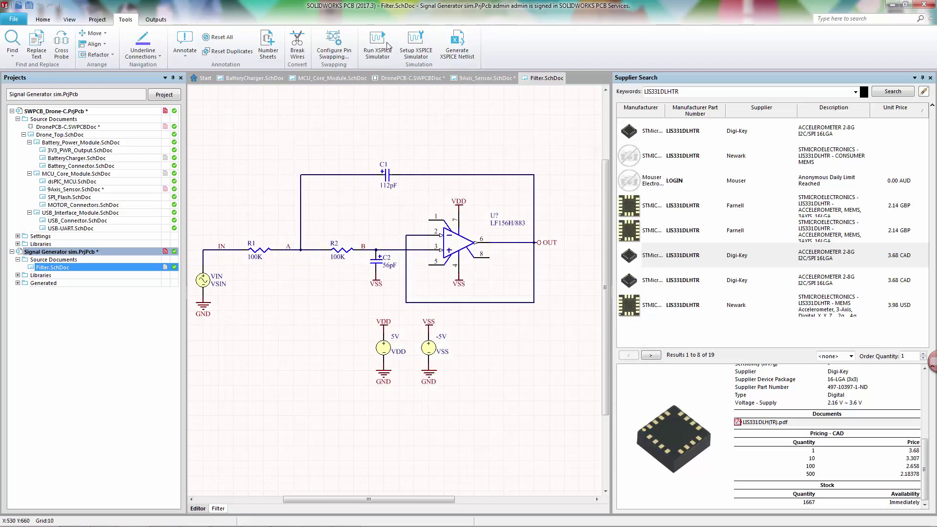
pyautogui.click(378, 42)
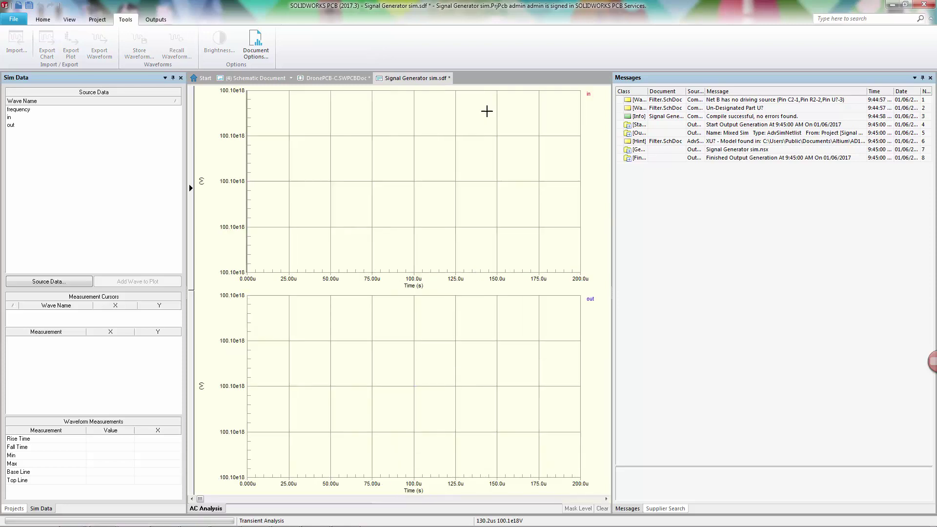
# Close the Messages and Supplier Search panels so the plots get full width
pyautogui.rightClick(638, 79)
pyautogui.click(644, 84)
pyautogui.rightClick(638, 79)
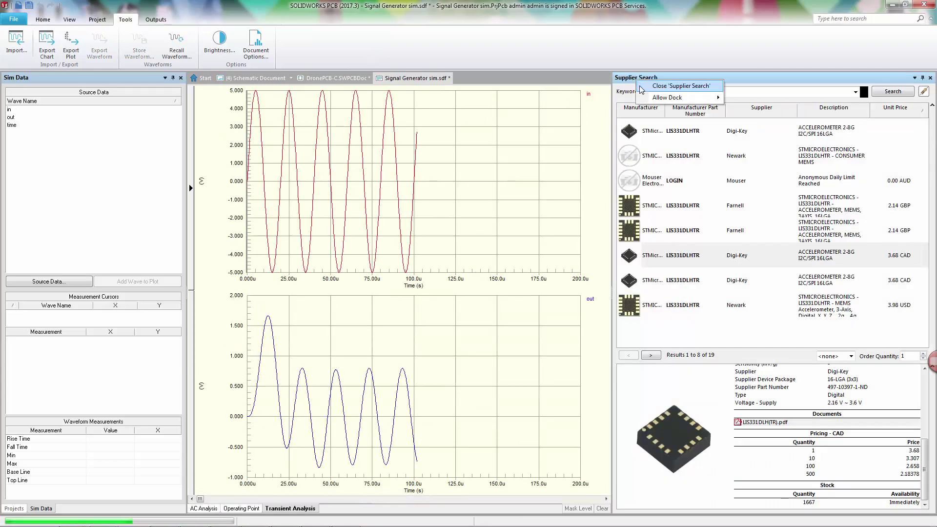
pyautogui.click(647, 84)
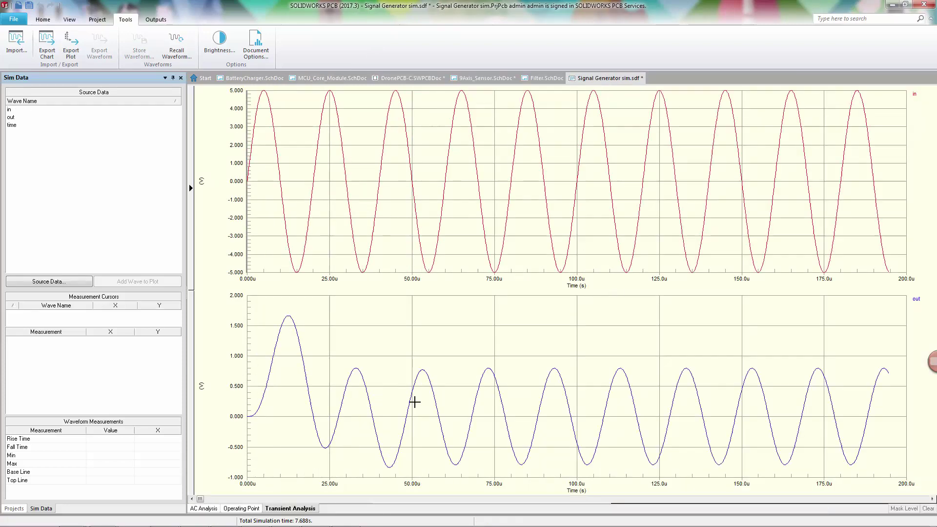
# Show the AC Analysis plots and place Cursor A on the out waveform
pyautogui.click(211, 509)
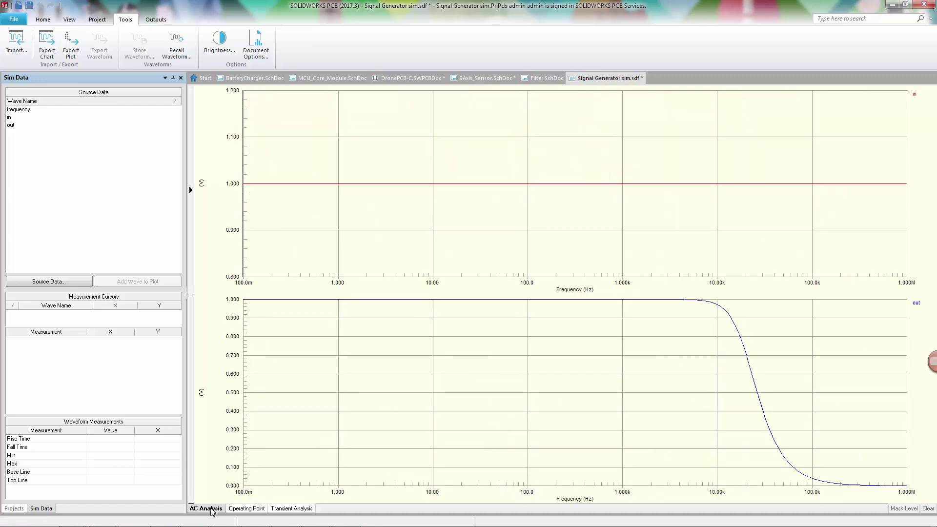
pyautogui.click(918, 305)
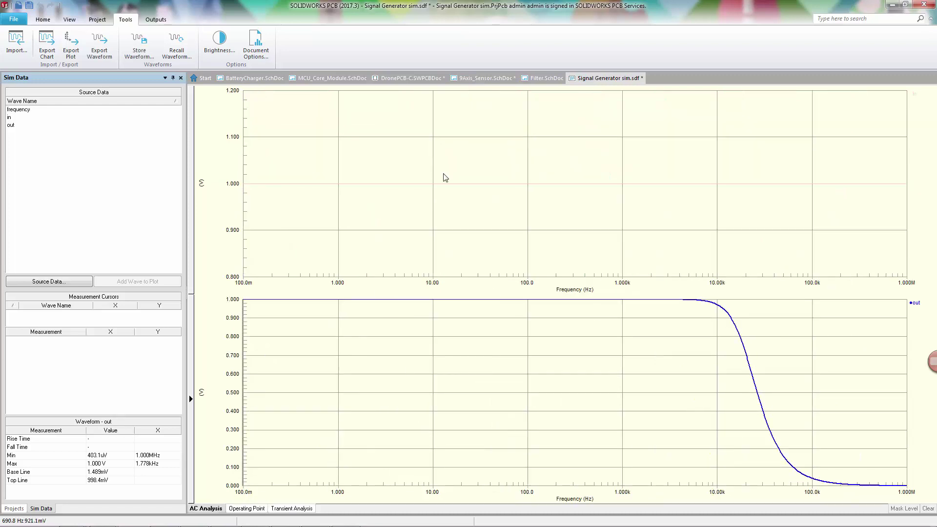
pyautogui.click(46, 22)
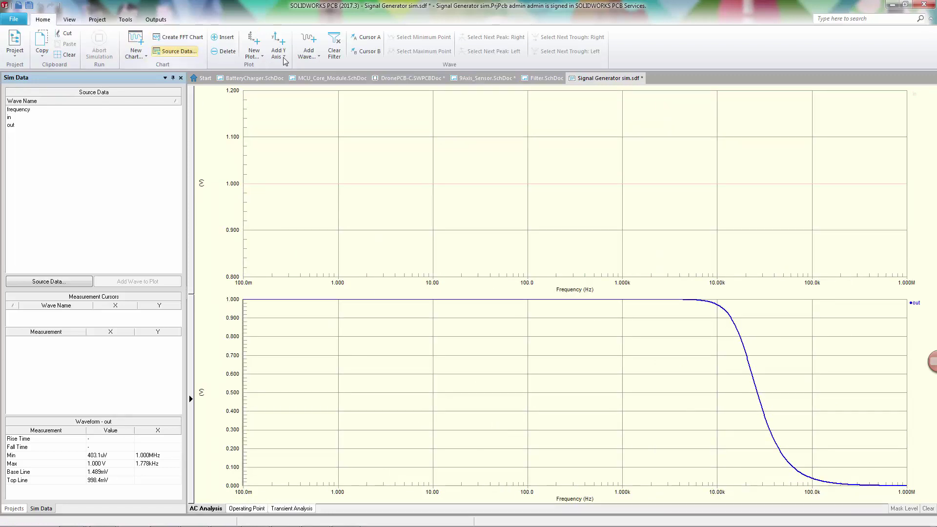
pyautogui.click(379, 40)
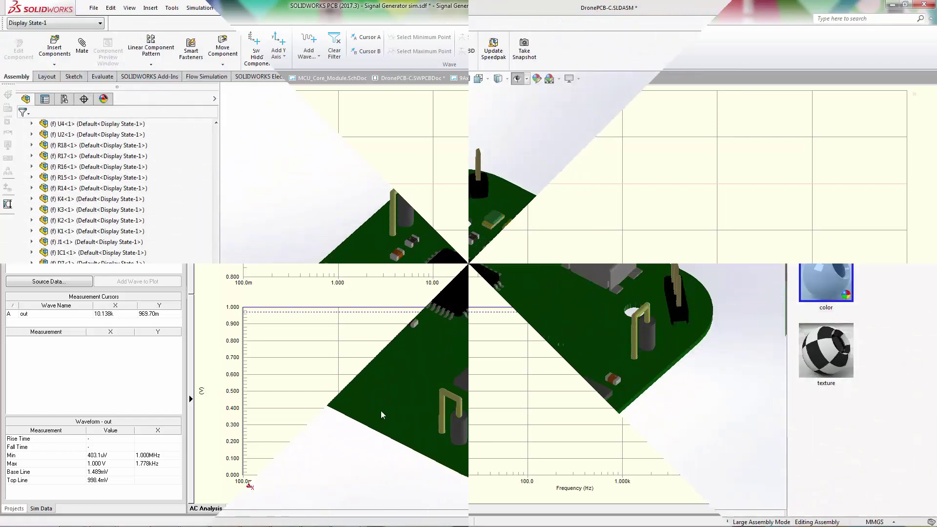
# Make the drone board transparent, then view it top-down (Ctrl+5) fitted to the window
pyautogui.click(469, 399)
pyautogui.click(490, 354)
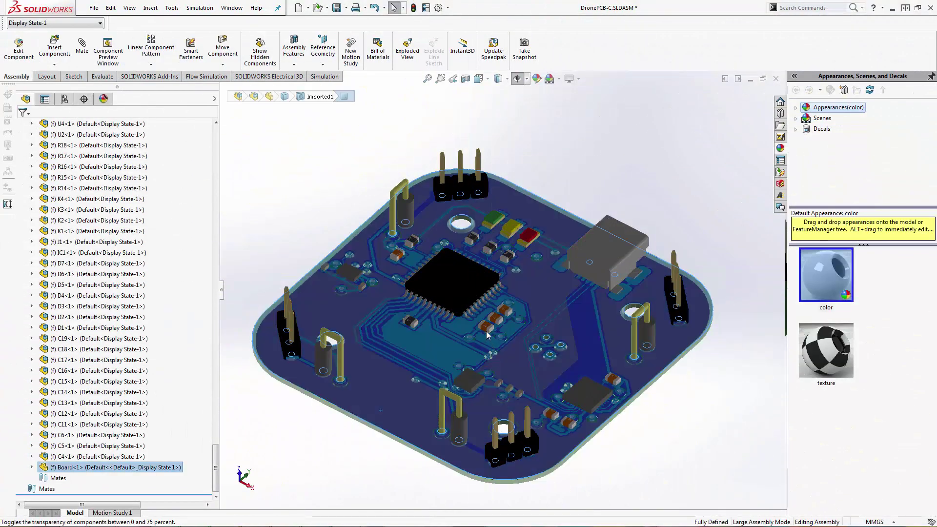
pyautogui.scroll(-3, 492, 334)
pyautogui.scroll(-3, 494, 329)
pyautogui.hotkey('ctrl', '5')
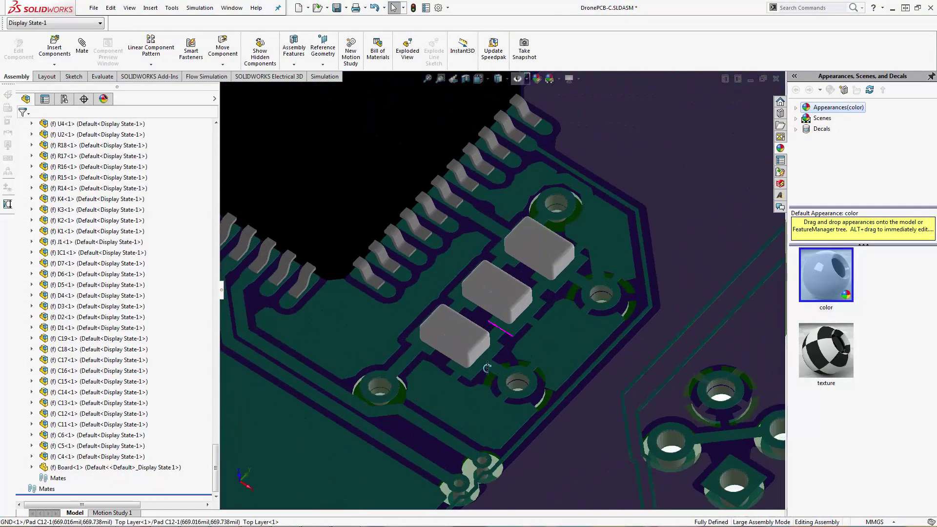
pyautogui.press('f')
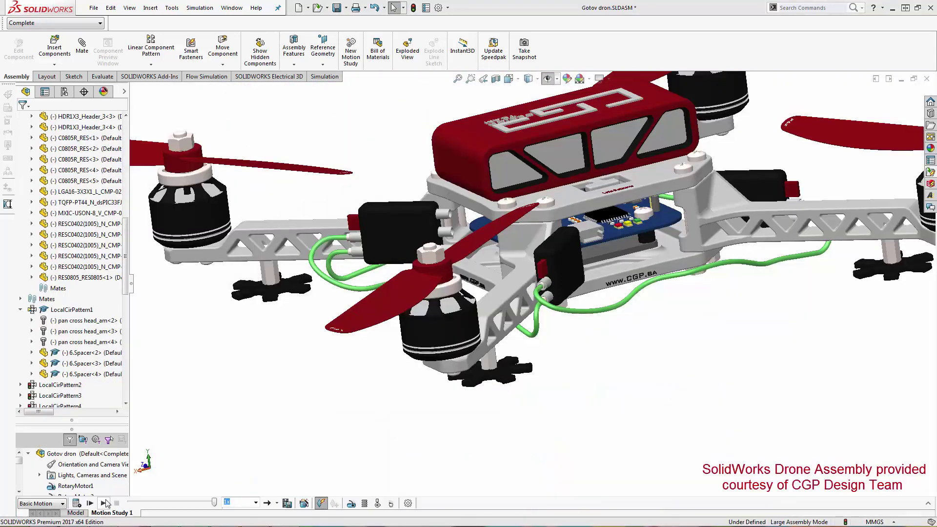
# Play Motion Study 1 of the Gotov dron assembly to spin the propellers
pyautogui.click(105, 503)
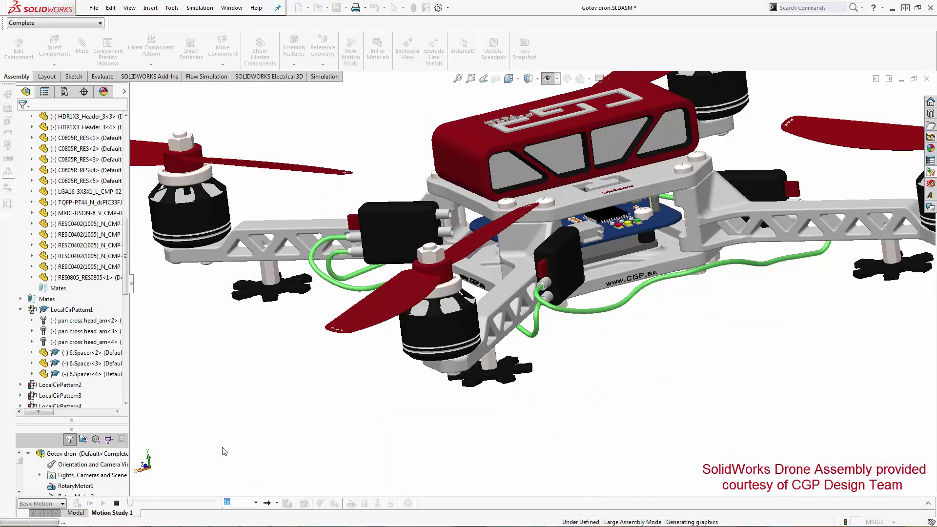